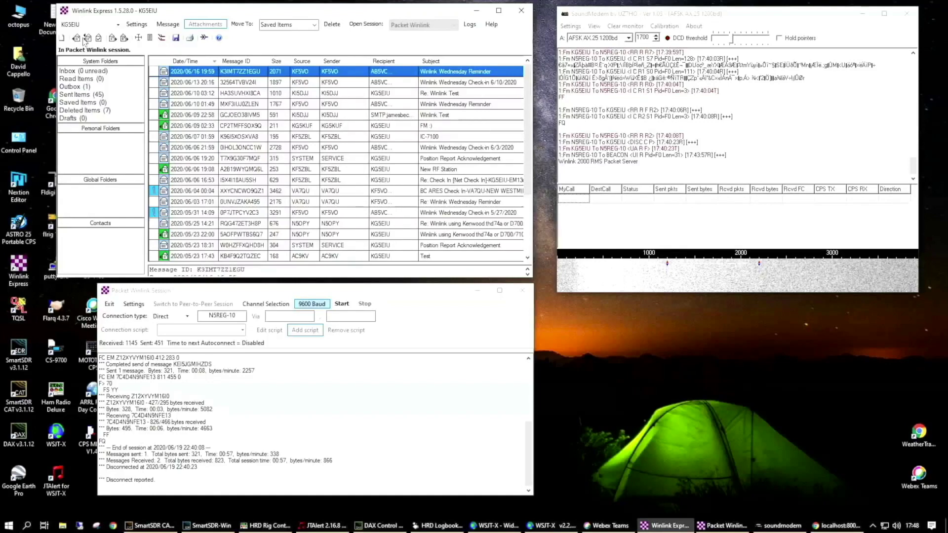
Start a new message from the RADIOGRAM RRI Forms Radiogram.txt template.
{"action": "left_click", "coordinate": [61, 38]}
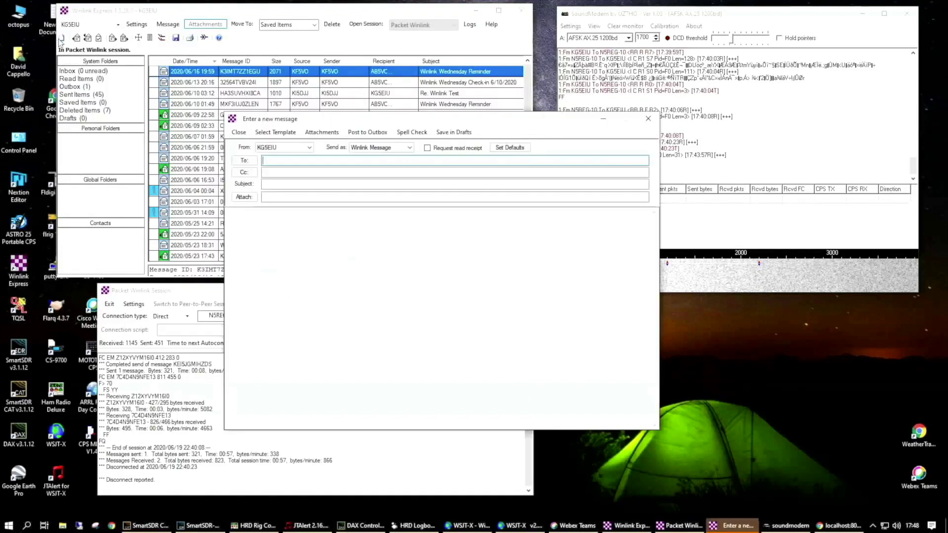
{"action": "left_click_drag", "start_coordinate": [409, 123], "coordinate": [417, 116]}
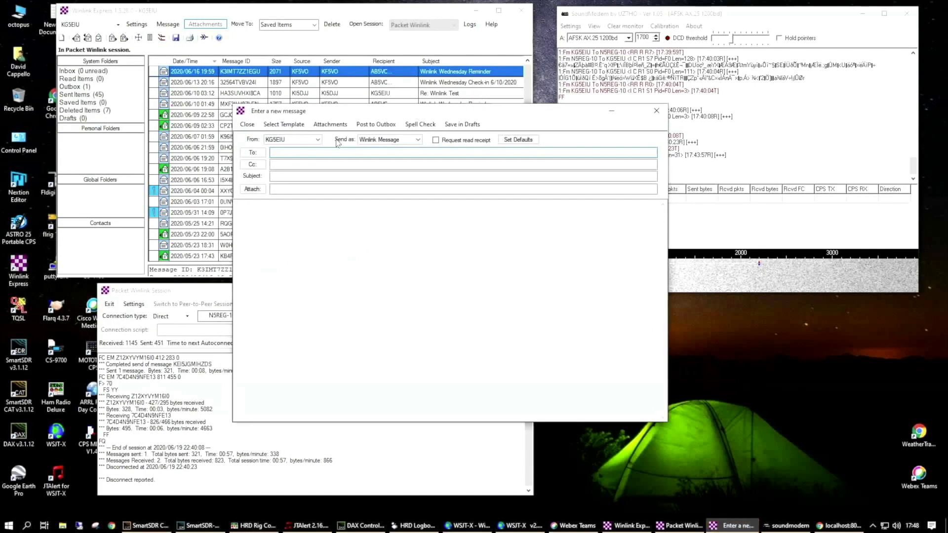
{"action": "left_click", "coordinate": [292, 126]}
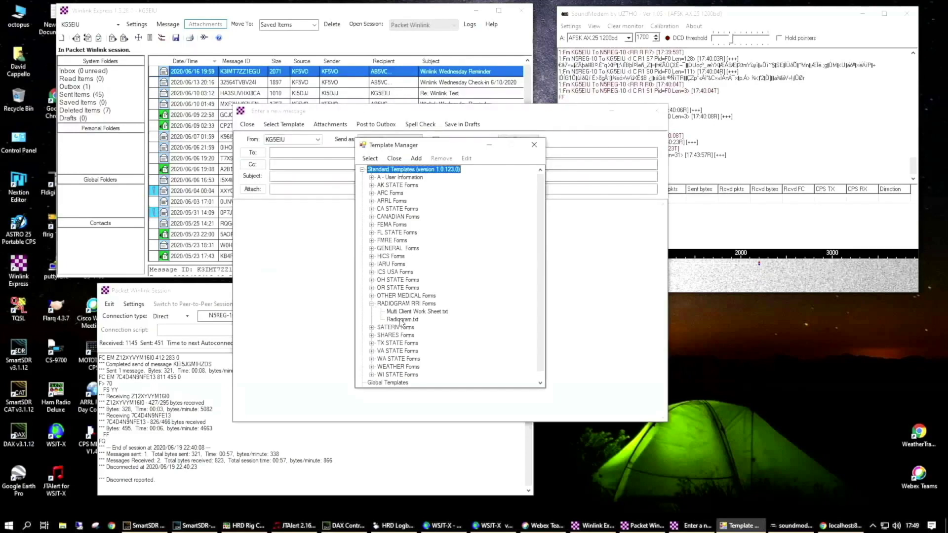
{"action": "double_click", "coordinate": [401, 320]}
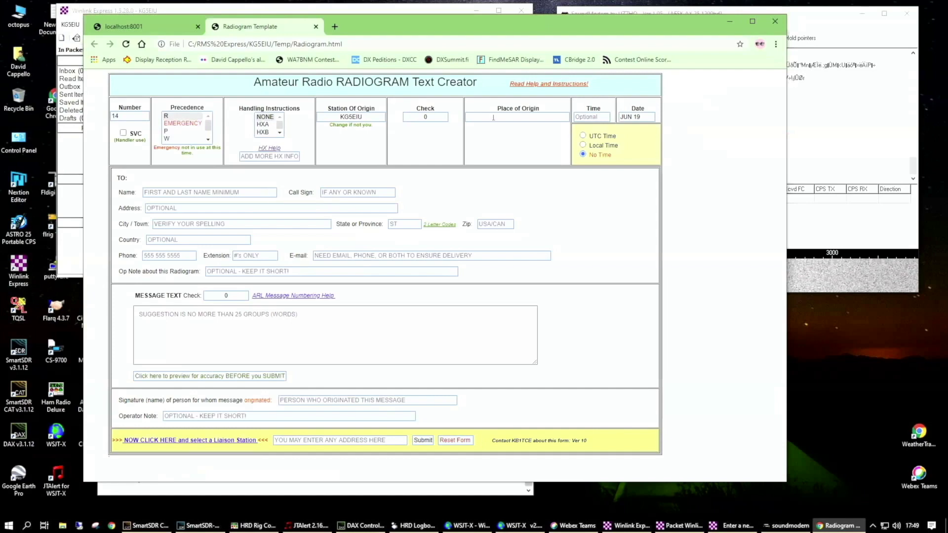
Set the place of origin to ST PAUL and stamp the time in UTC (2249Z).
{"action": "left_click", "coordinate": [493, 117]}
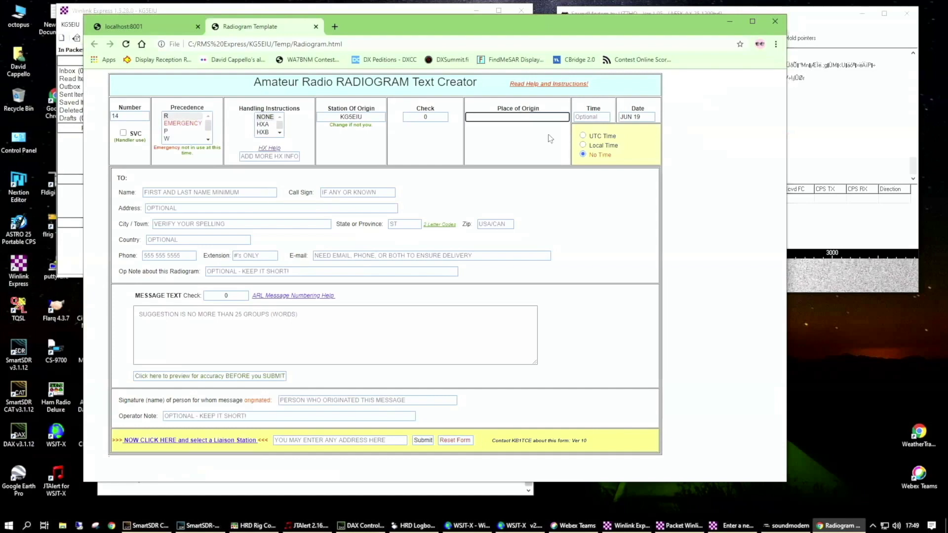
{"action": "type", "text": "St "}
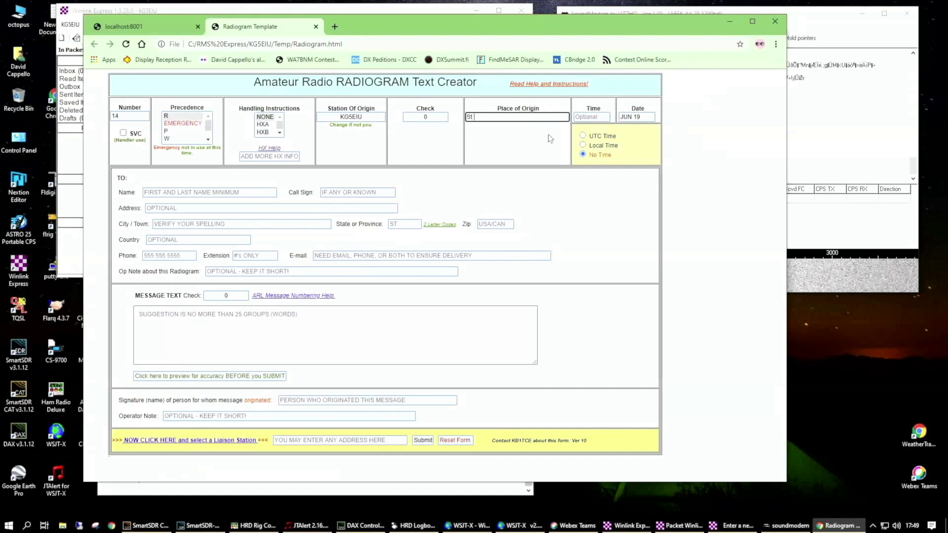
{"action": "type", "text": "Pauy"}
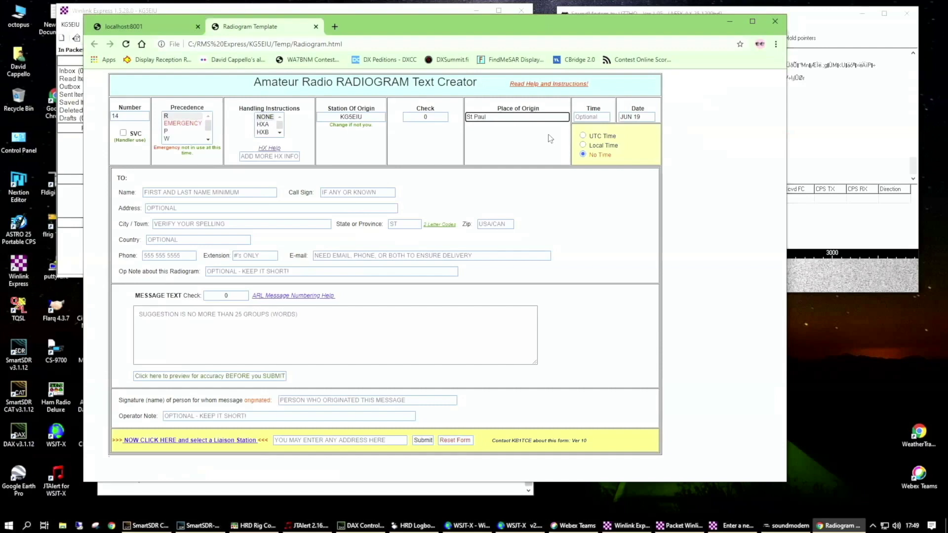
{"action": "key", "text": "Tab"}
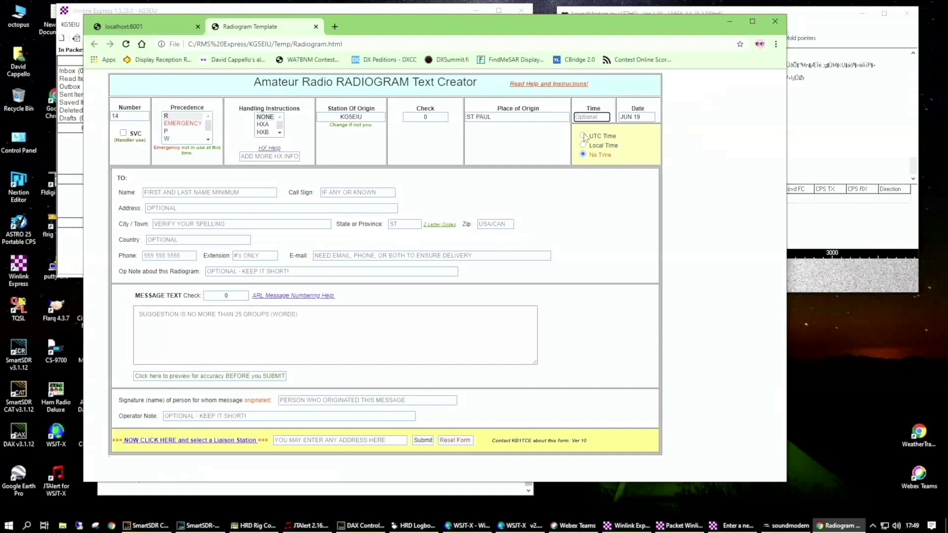
{"action": "left_click", "coordinate": [584, 137]}
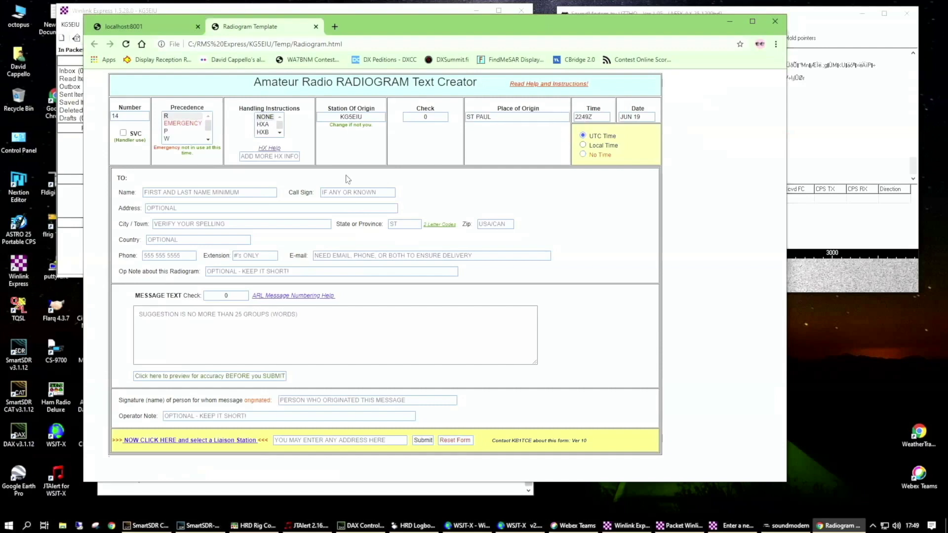
Enter the recipient's name and call sign in the TO section.
{"action": "left_click", "coordinate": [195, 193]}
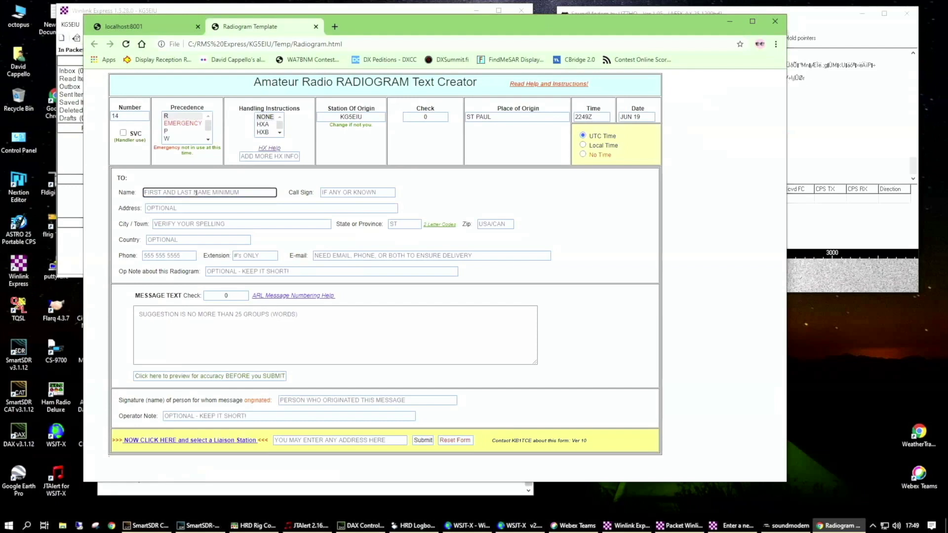
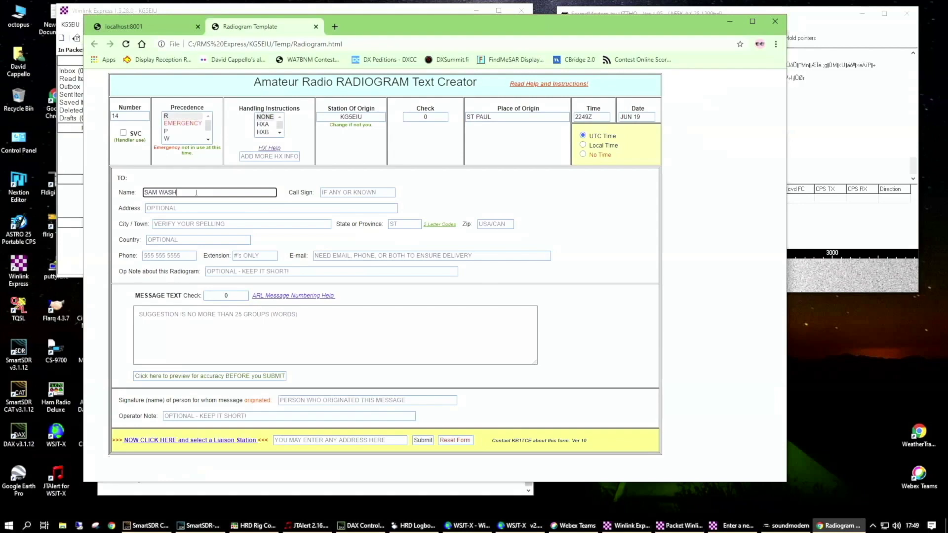
{"action": "key", "text": "Tab"}
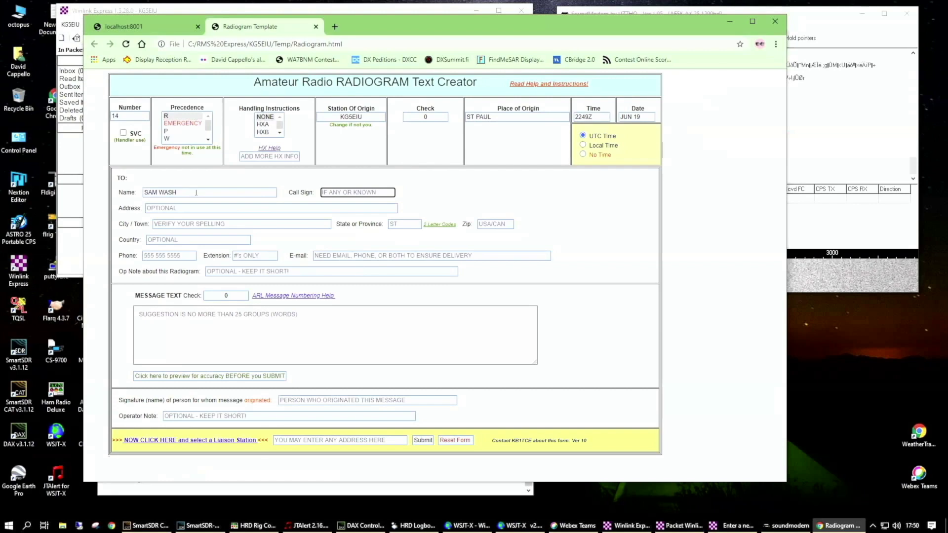
{"action": "type", "text": "N9"}
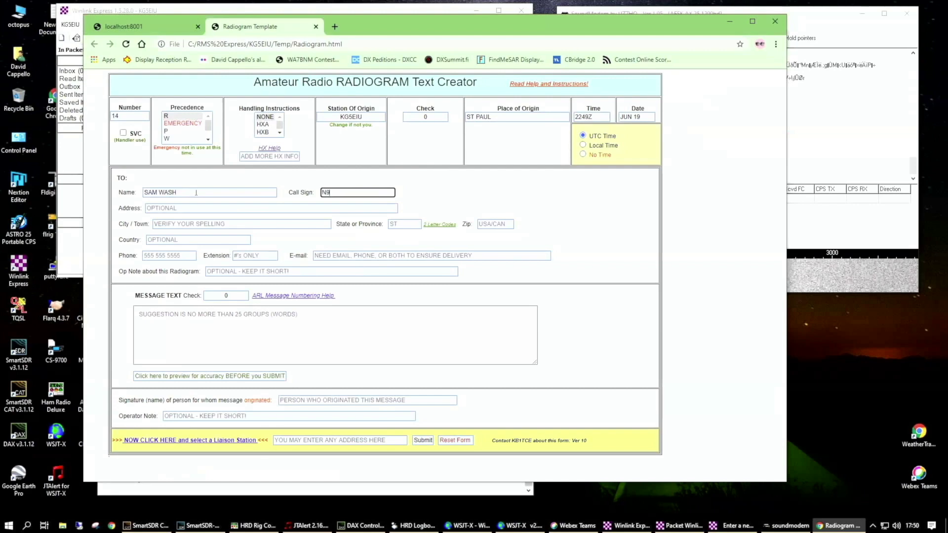
{"action": "type", "text": "ZMK"}
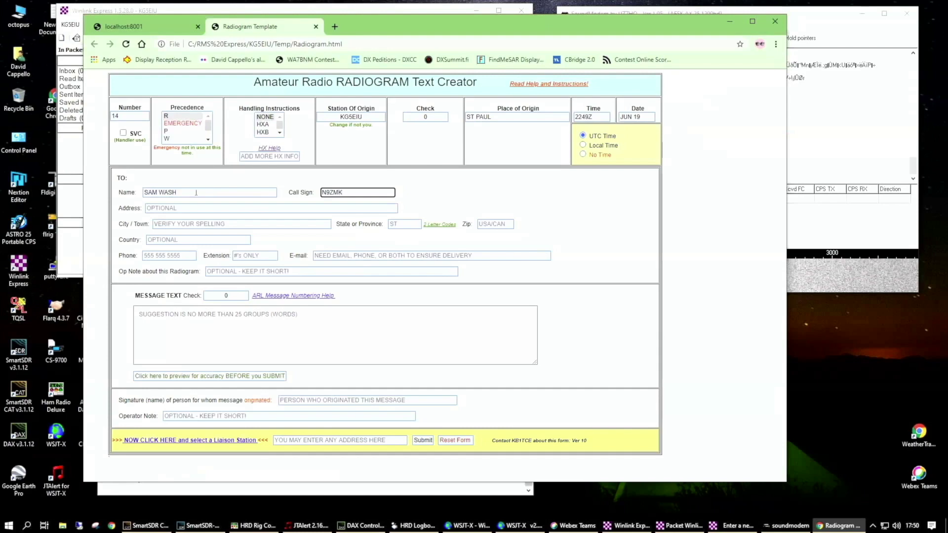
{"action": "key", "text": "Tab"}
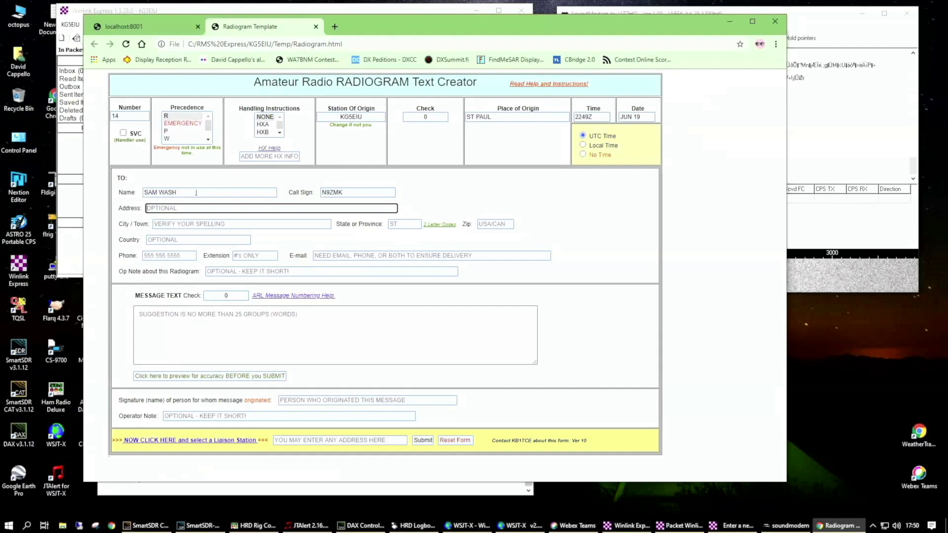
Enter the recipient's city, state and ZIP code, correcting the incomplete city name.
{"action": "key", "text": "Tab"}
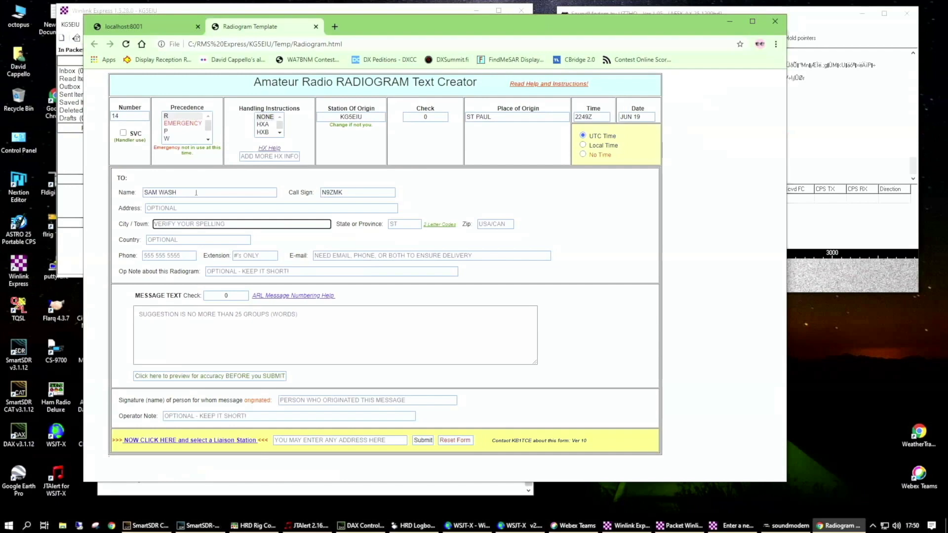
{"action": "type", "text": "RICHARD"}
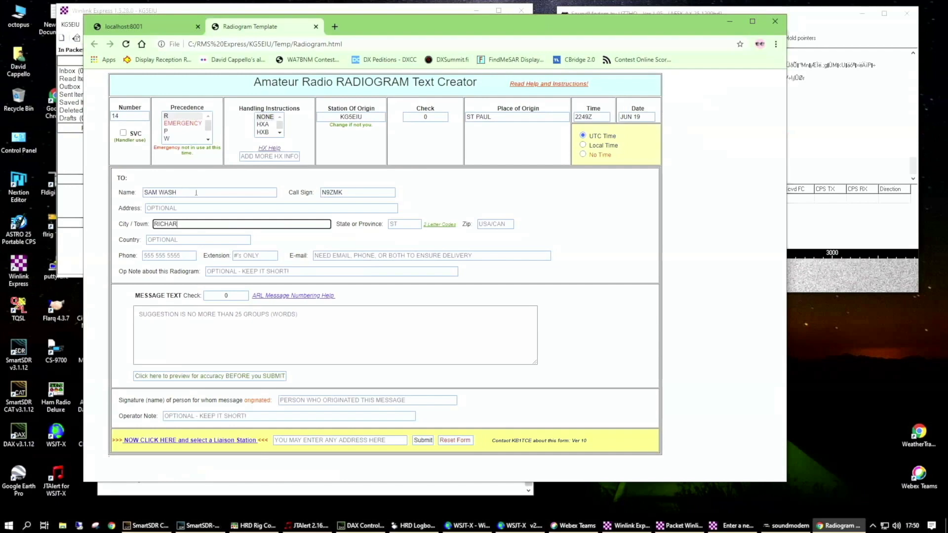
{"action": "key", "text": "Tab"}
{"action": "key", "text": "shift+Tab"}
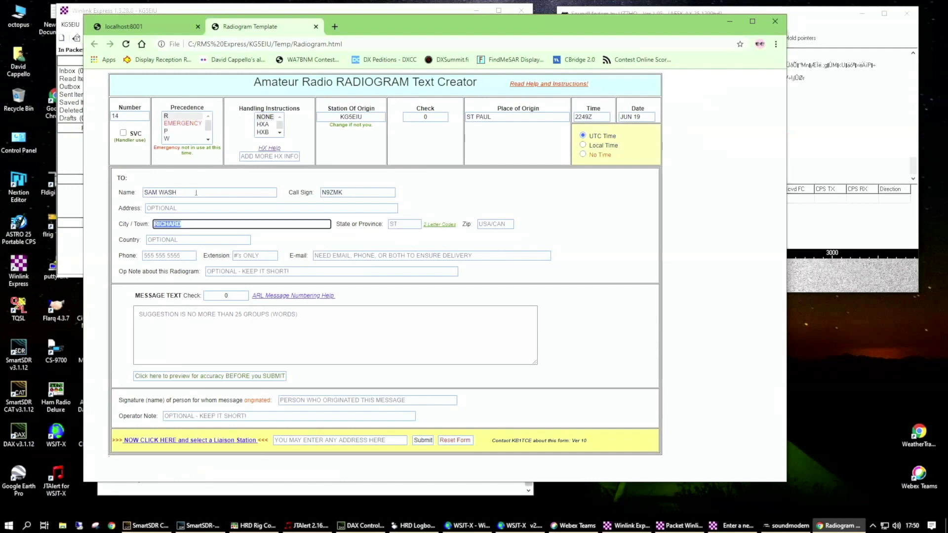
{"action": "key", "text": "BackSpace"}
{"action": "type", "text": "RICHARDS"}
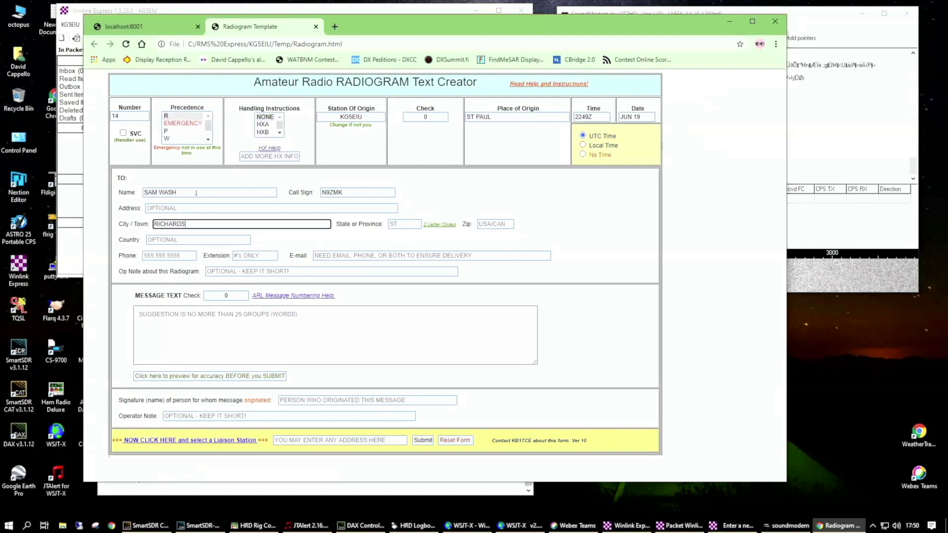
{"action": "type", "text": "ON"}
{"action": "key", "text": "Tab"}
{"action": "type", "text": "TX"}
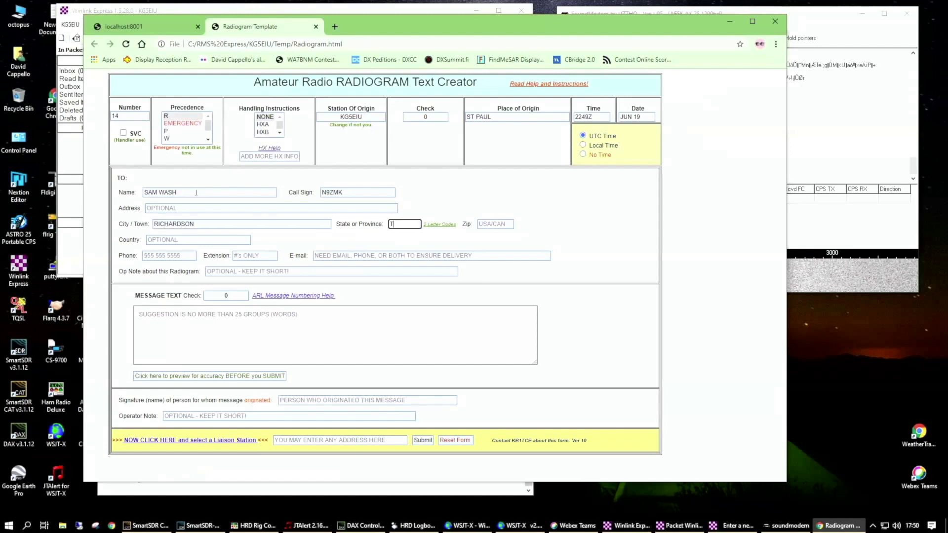
{"action": "key", "text": "Tab"}
{"action": "key", "text": "Tab"}
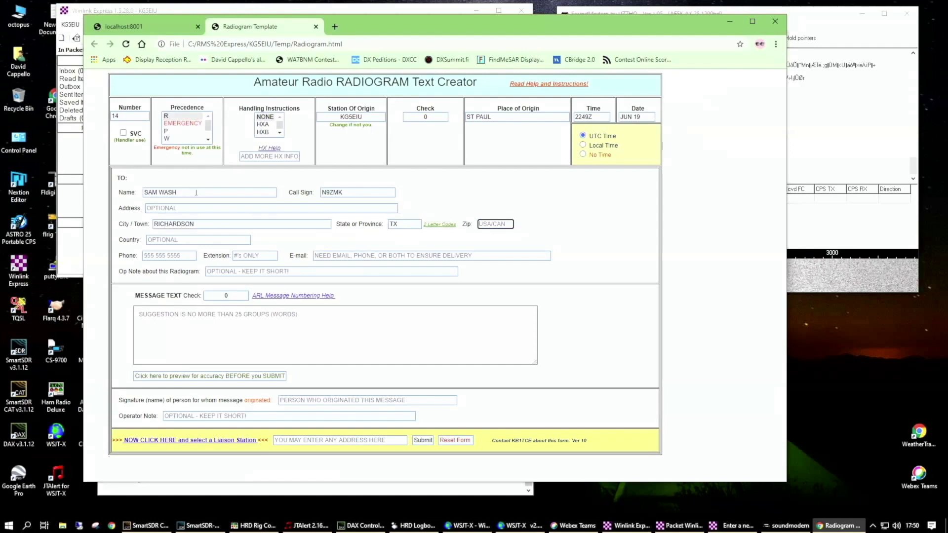
{"action": "type", "text": "75081"}
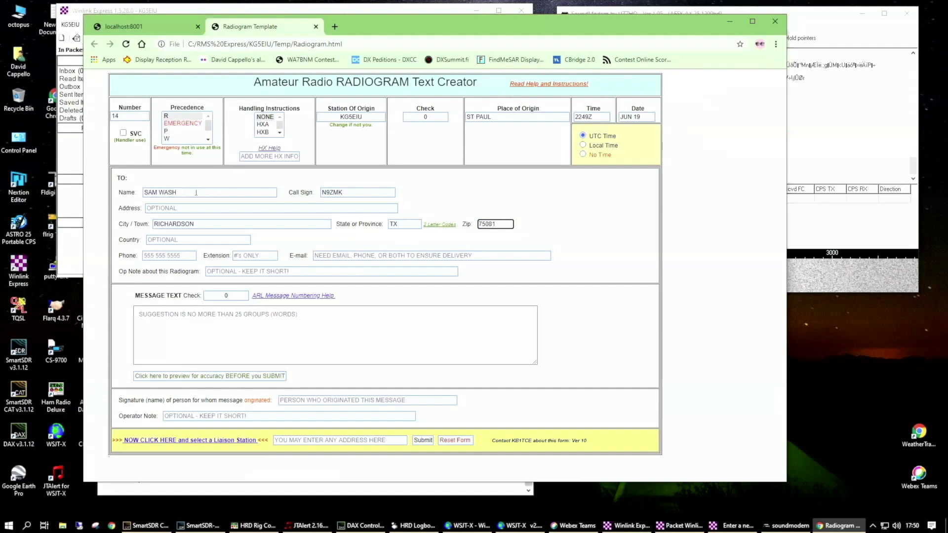
{"action": "key", "text": "Tab"}
{"action": "key", "text": "Tab"}
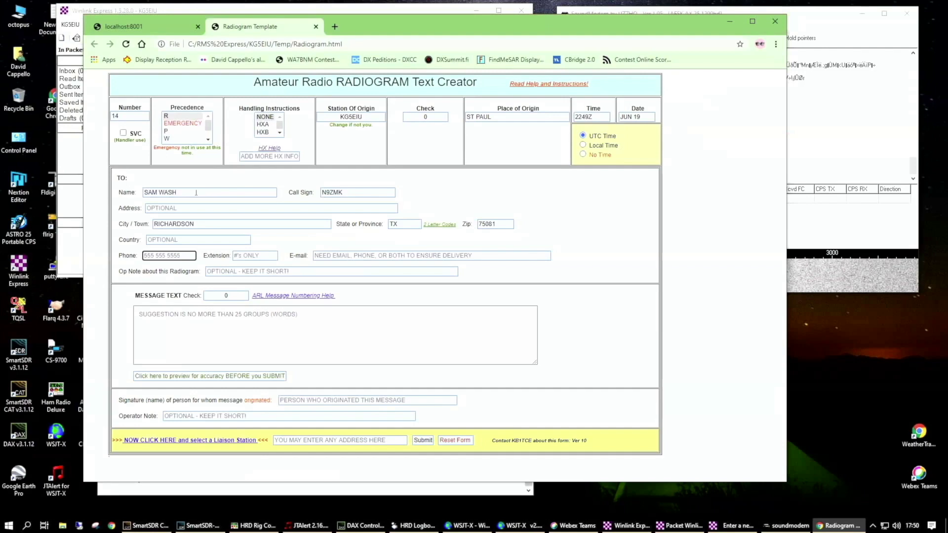
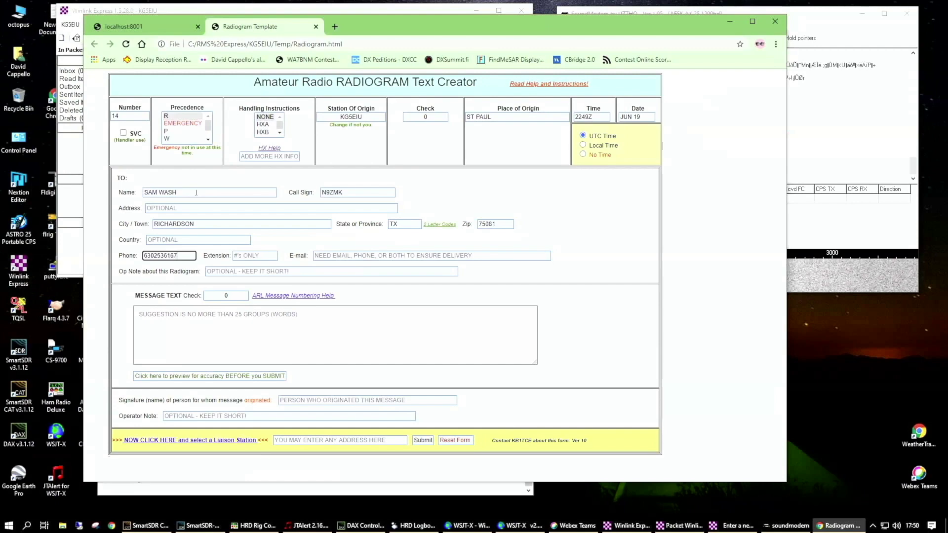
Enter the recipient's phone number, skipping Extension and E-mail to Op Note.
{"action": "key", "text": "Tab"}
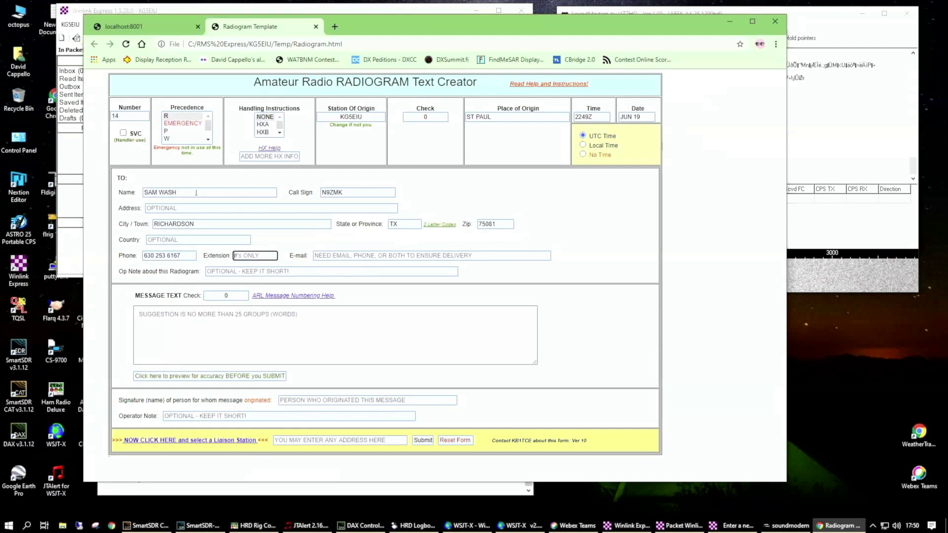
{"action": "key", "text": "Tab"}
{"action": "key", "text": "Tab"}
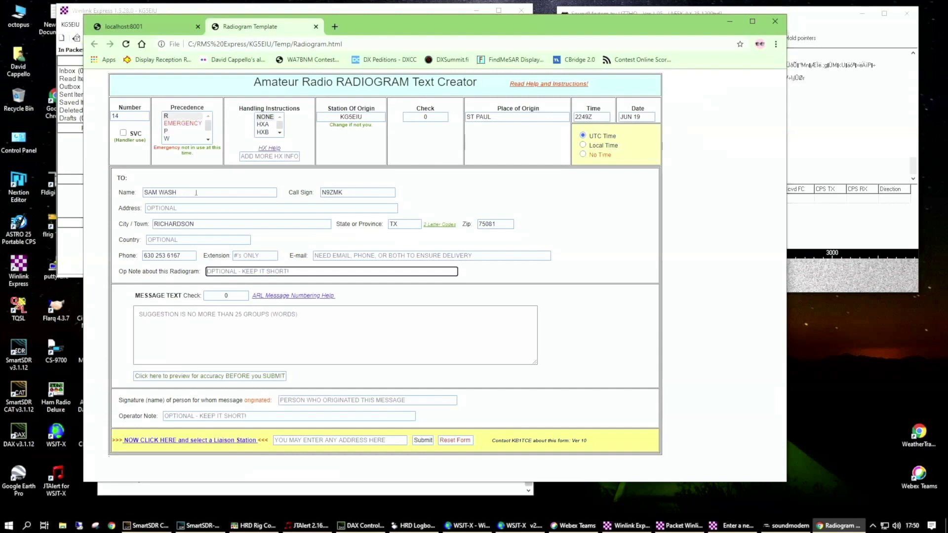
Type the 15-word Field Day greeting ending in 72 as the message text.
{"action": "key", "text": "Tab"}
{"action": "key", "text": "Tab"}
{"action": "key", "text": "Tab"}
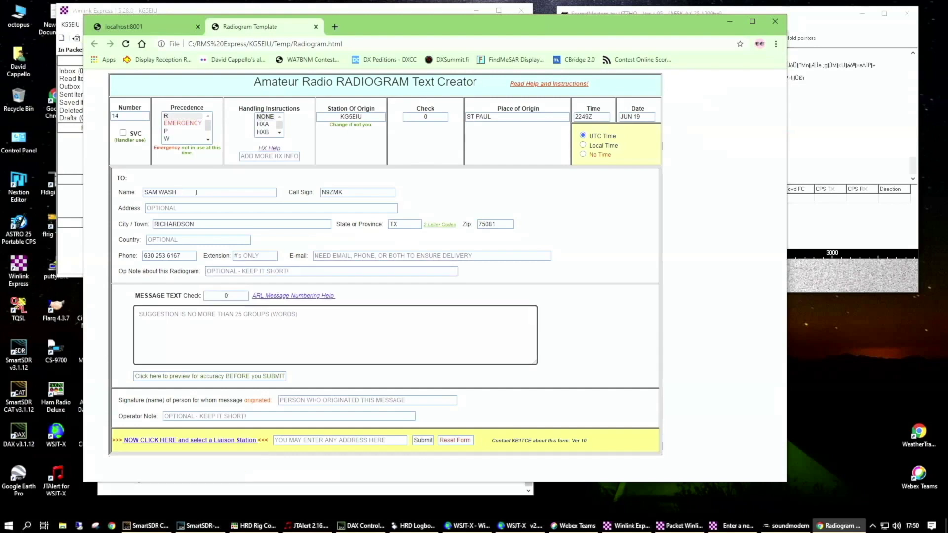
{"action": "type", "text": "HELLO SAM "}
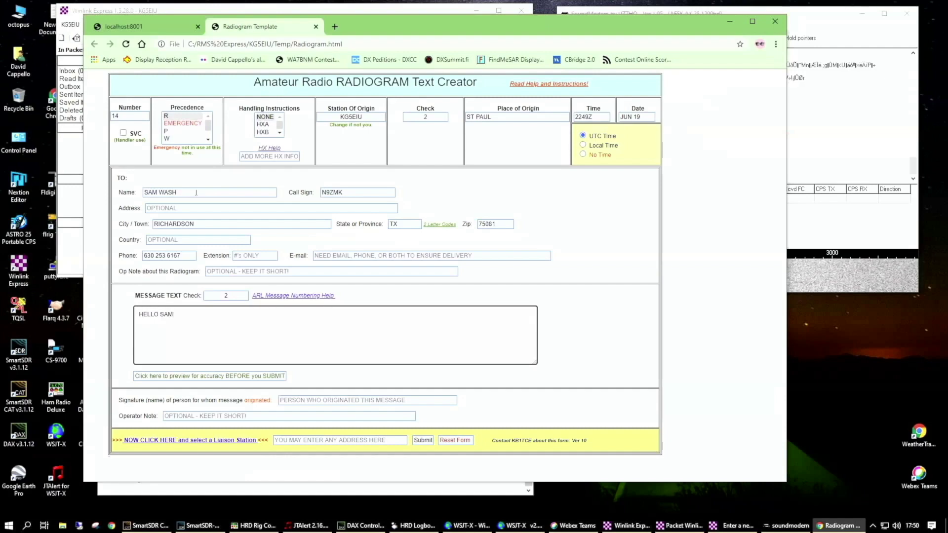
{"action": "type", "text": "I REAL"}
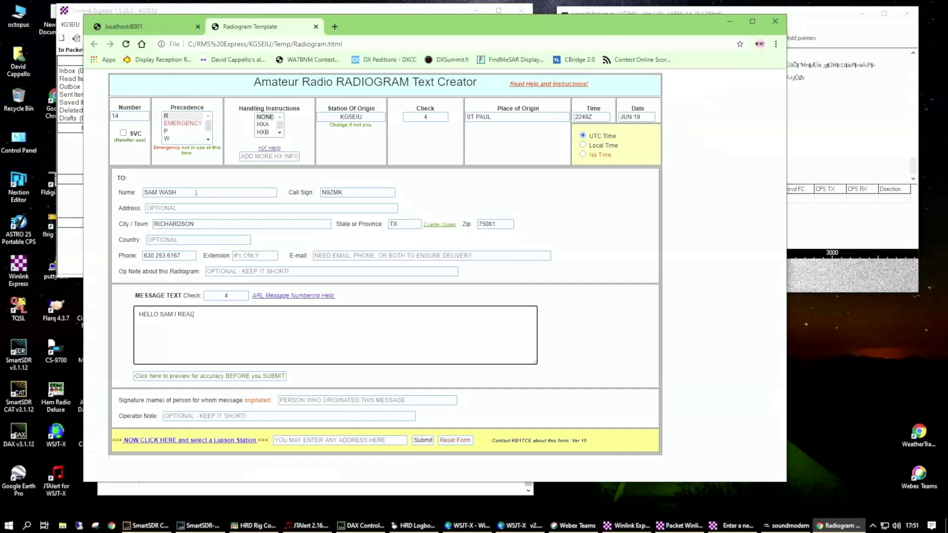
{"action": "type", "text": "LY HOPE TO GET YOU IN MY LOG"}
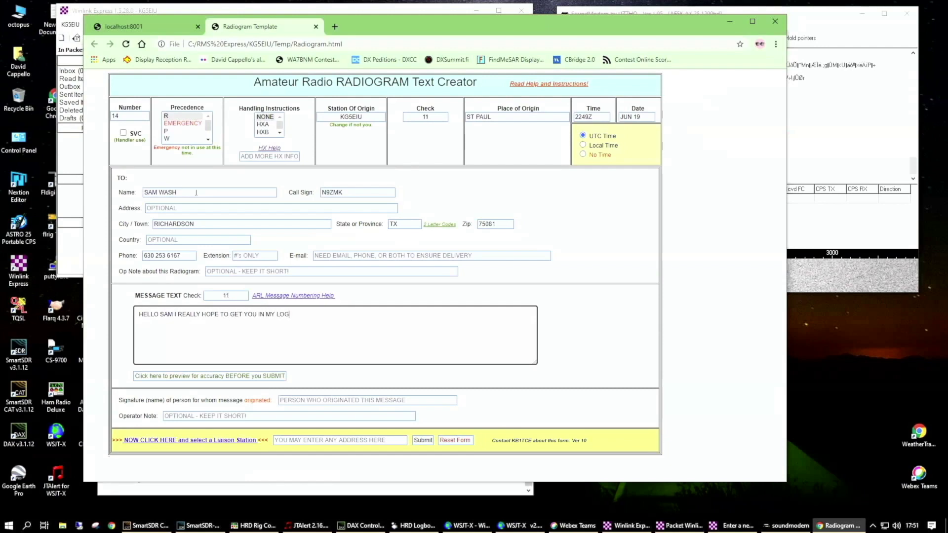
{"action": "type", "text": "FOR FIL"}
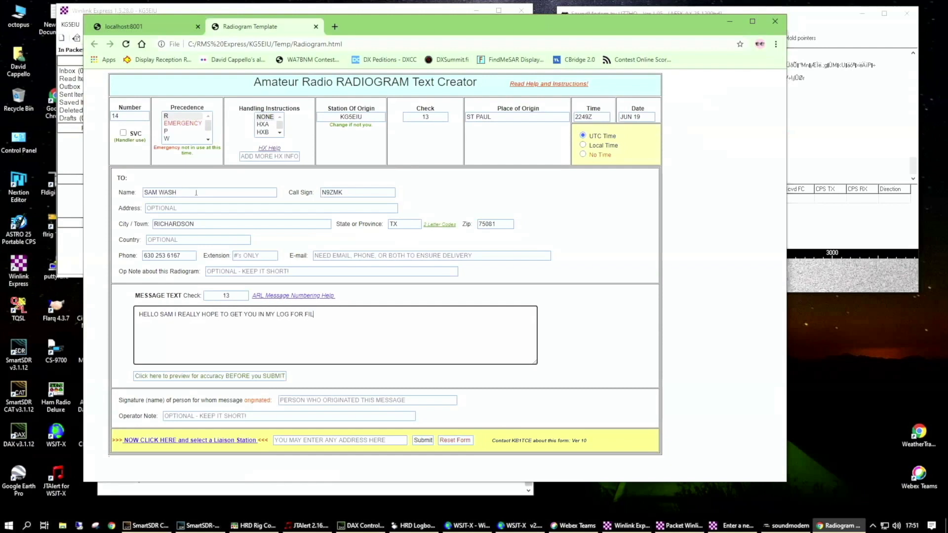
{"action": "key", "text": "BackSpace"}
{"action": "type", "text": "ELD DAY"}
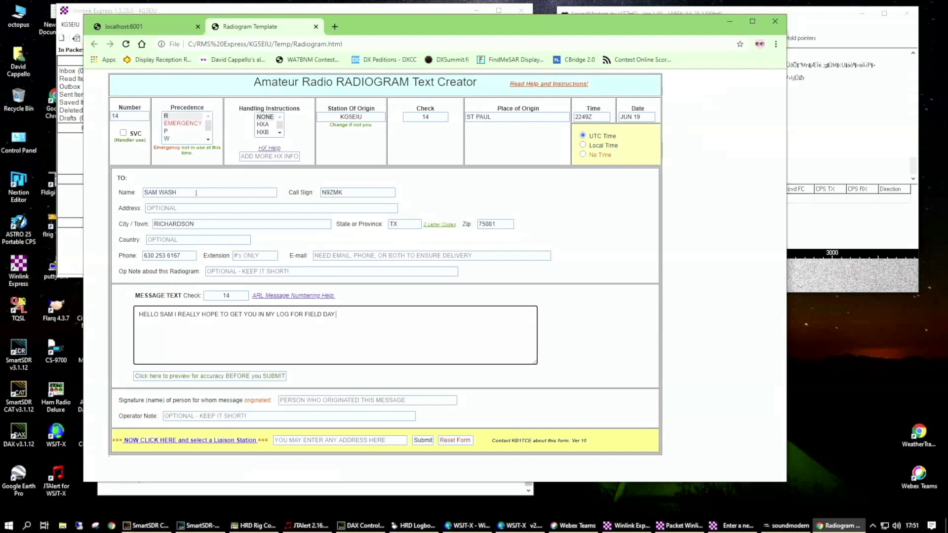
{"action": "type", "text": "7"}
{"action": "type", "text": "2"}
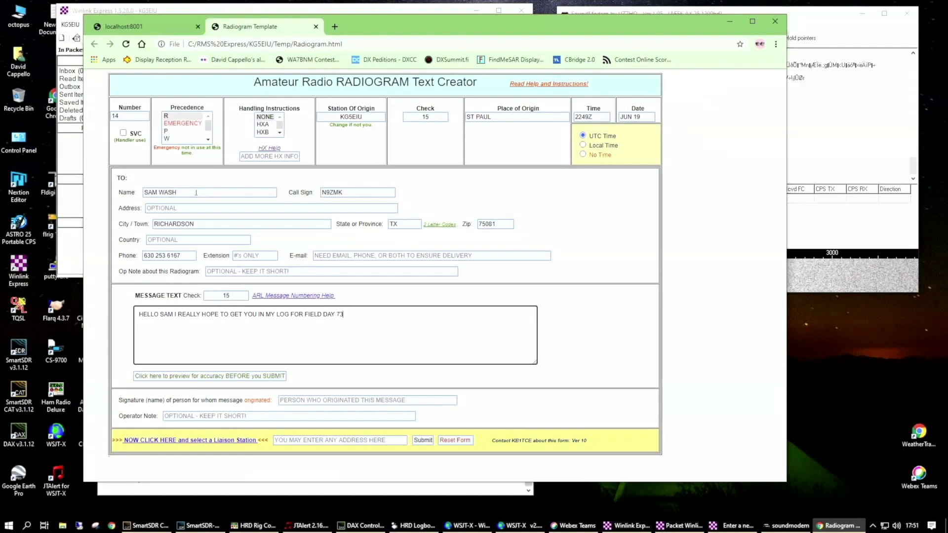
{"action": "key", "text": "Tab"}
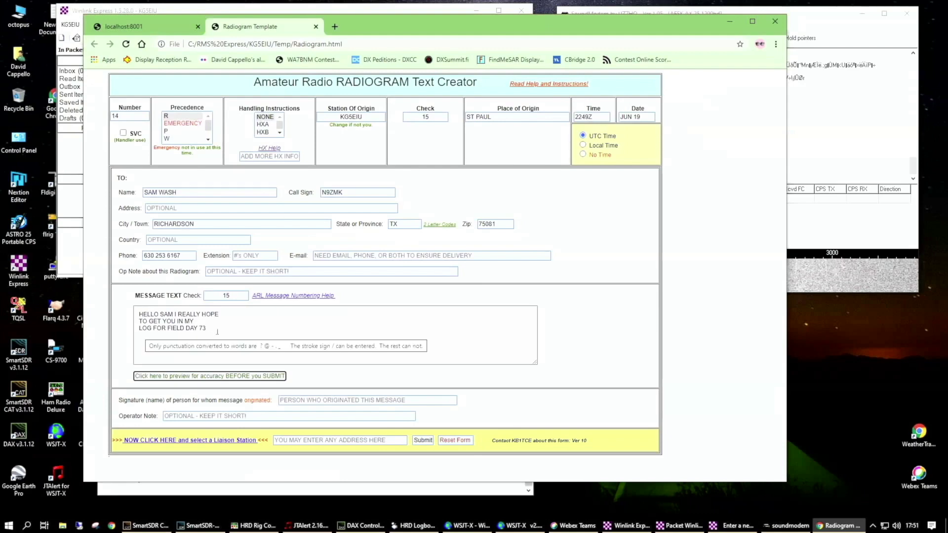
Fill in the originator's name as the signature and show the RRI liaison stations list.
{"action": "left_click", "coordinate": [323, 400]}
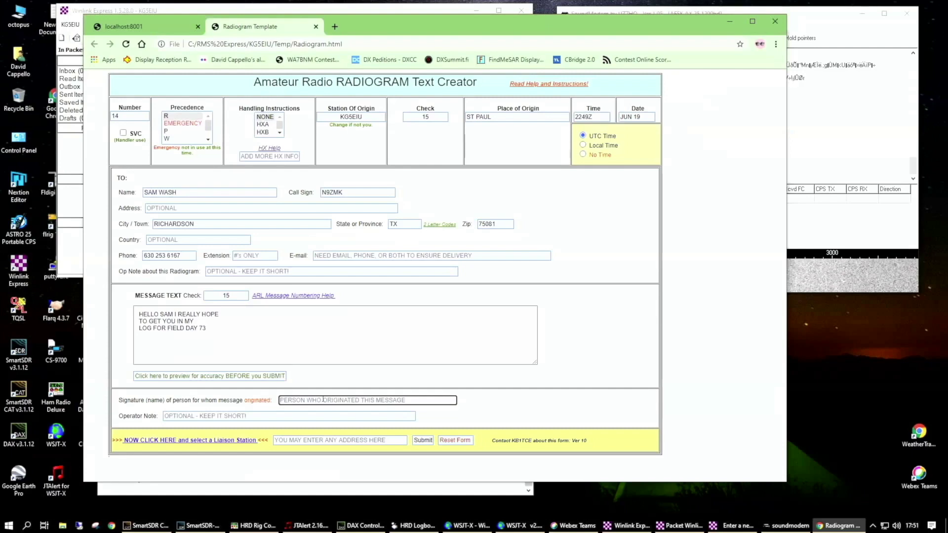
{"action": "type", "text": "DAVID"}
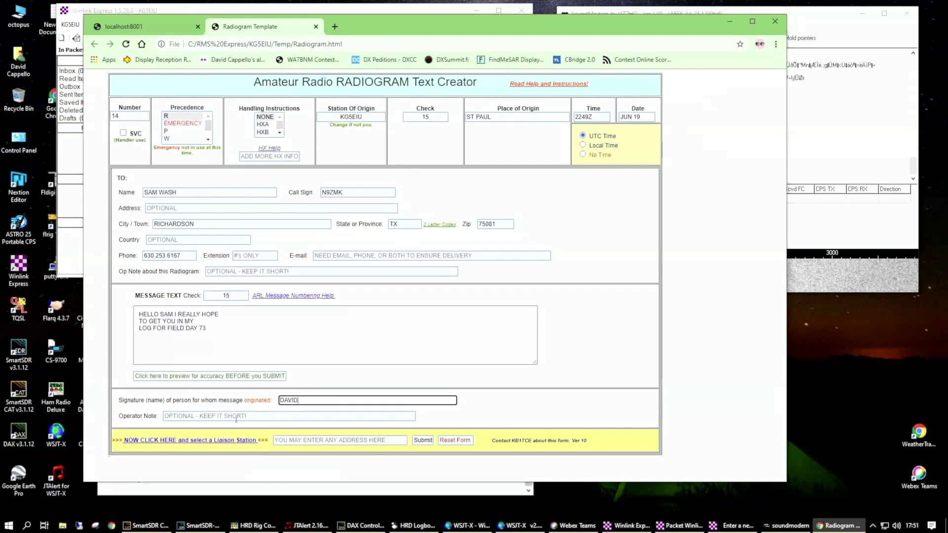
{"action": "mouse_move", "coordinate": [195, 419]}
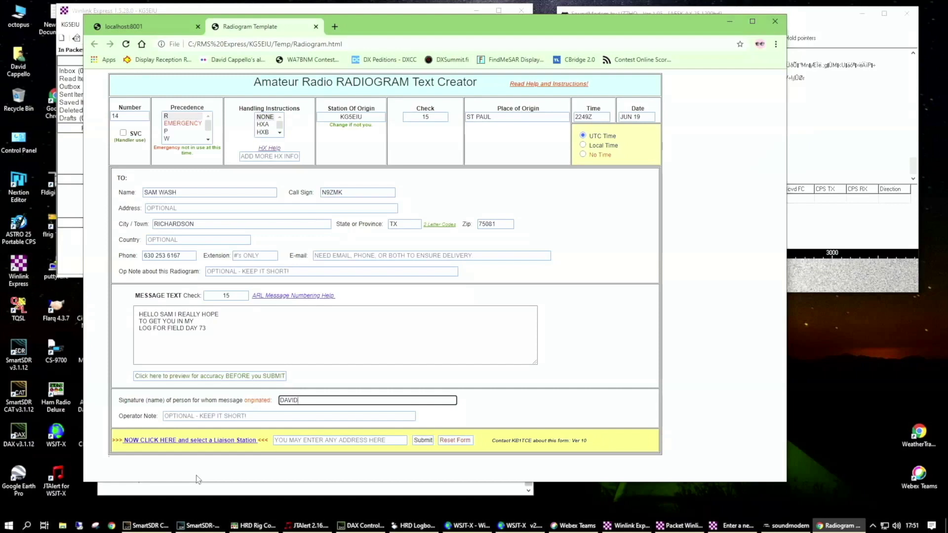
{"action": "left_click", "coordinate": [230, 441]}
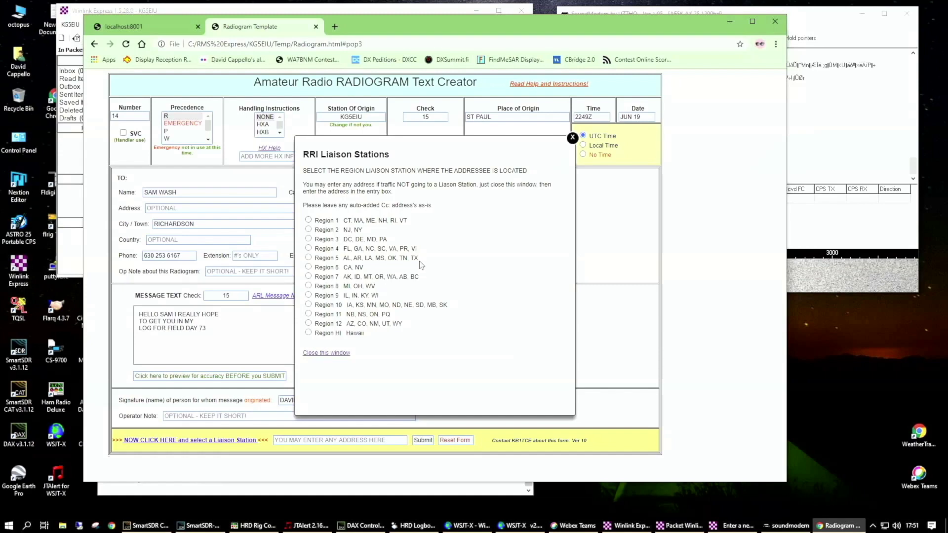
Address the radiogram to the Region 5 liaison station and submit the form.
{"action": "left_click", "coordinate": [308, 258]}
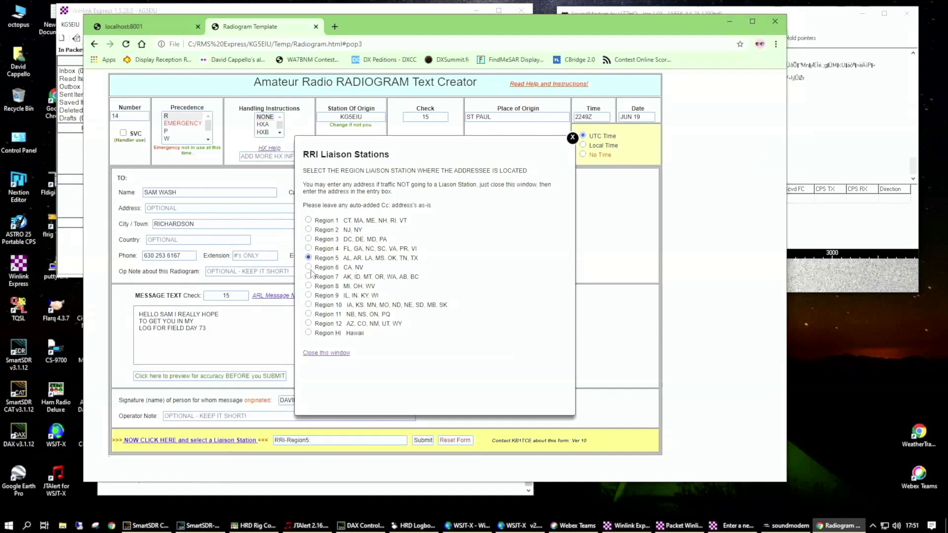
{"action": "left_click", "coordinate": [326, 353]}
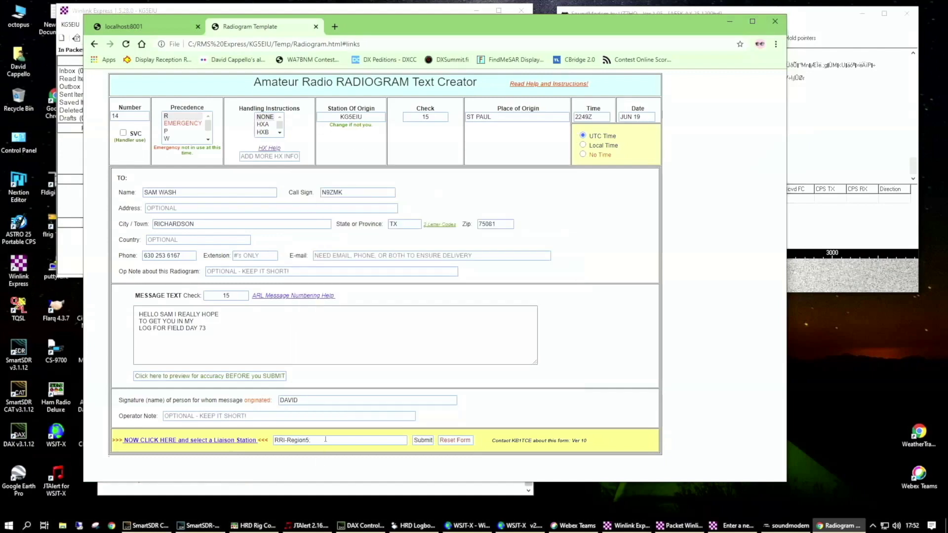
{"action": "left_click", "coordinate": [428, 442]}
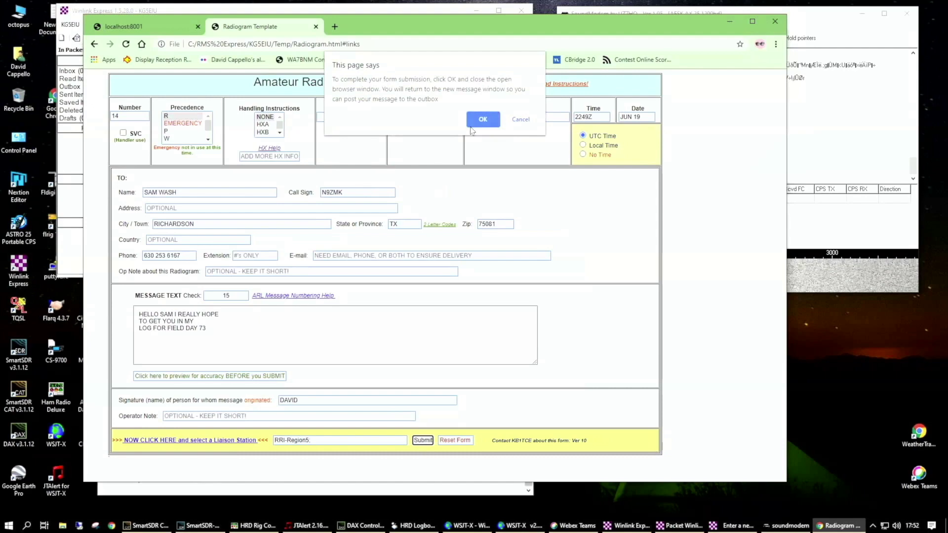
Confirm the submission and minimize Chrome to return to the new message window.
{"action": "left_click", "coordinate": [483, 120]}
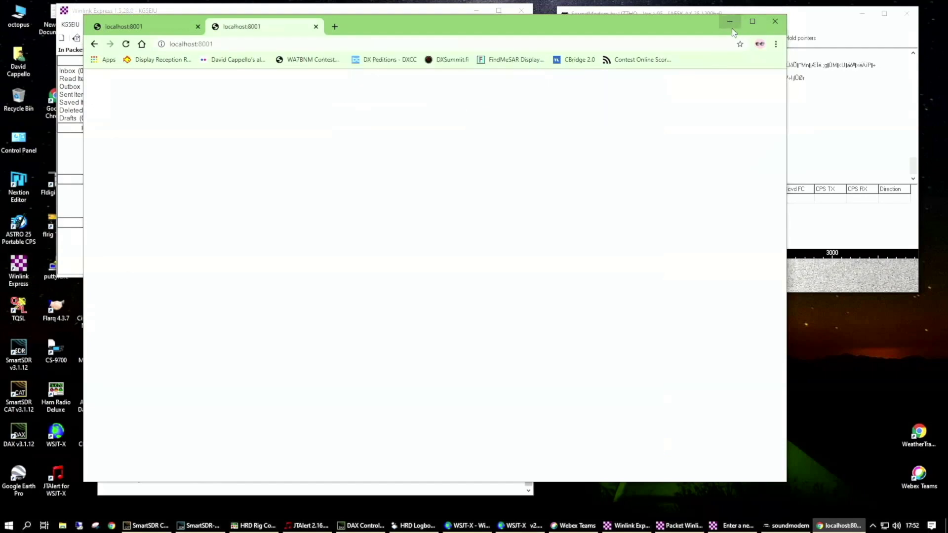
{"action": "left_click", "coordinate": [732, 28]}
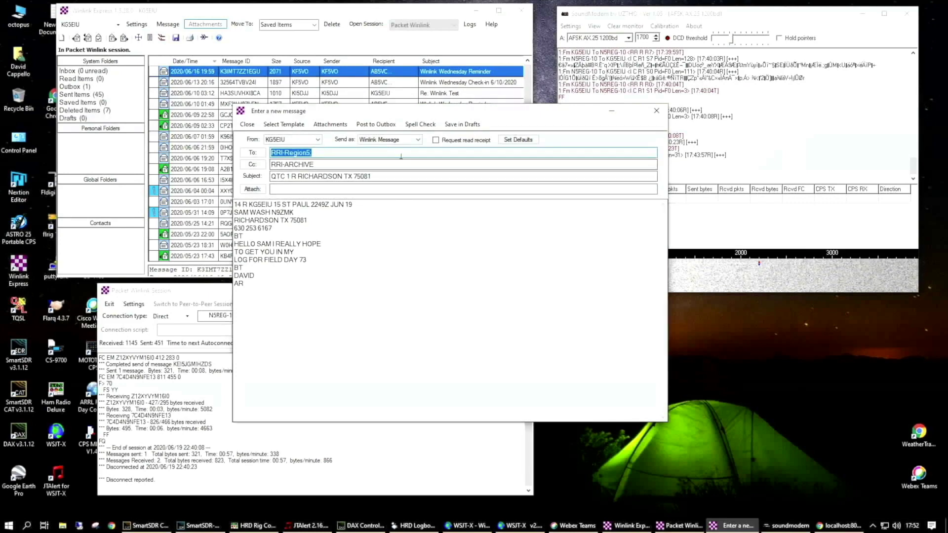
Post the radiogram to the outbox and start the Packet Winlink session.
{"action": "left_click", "coordinate": [379, 127]}
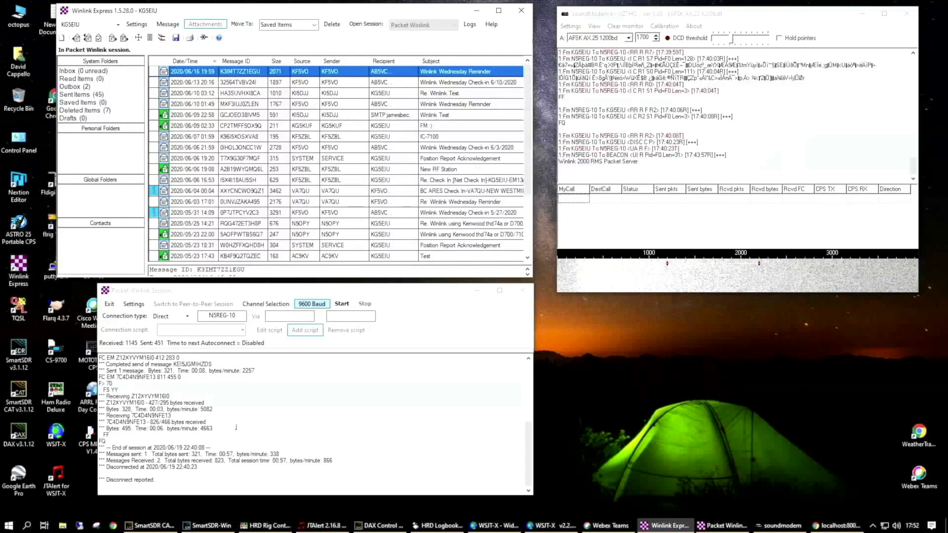
{"action": "left_click", "coordinate": [347, 305]}
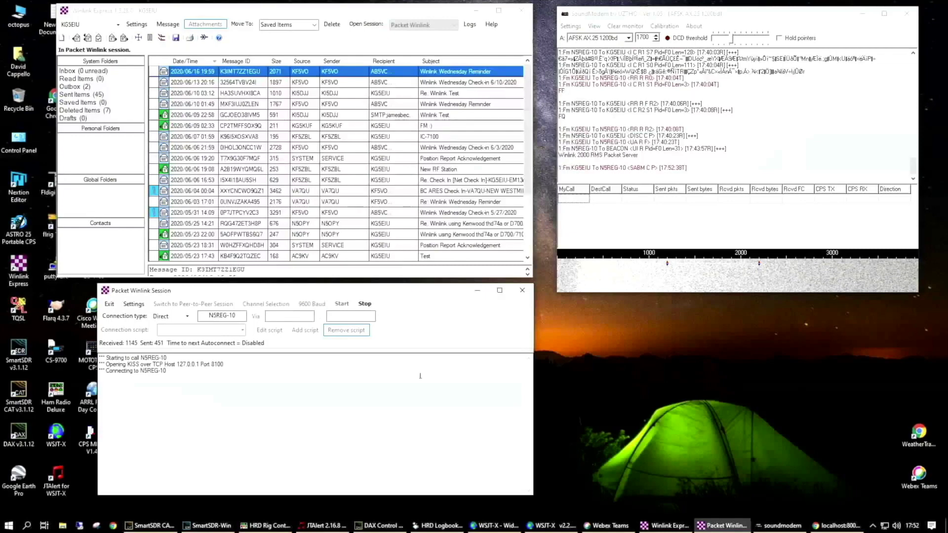